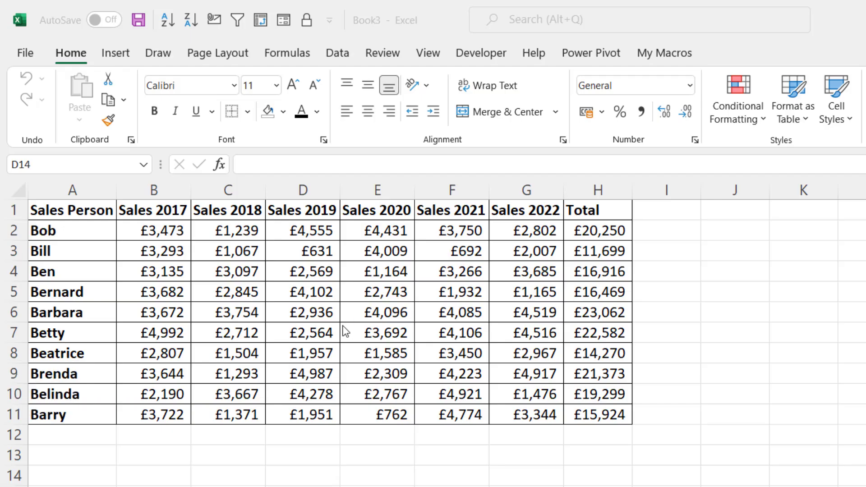
Step: Try copying A1:C5 together with Sales 2019–2020 for Betty to Barry, and dismiss the multiple-selections warning
drag(88, 208, 232, 286)
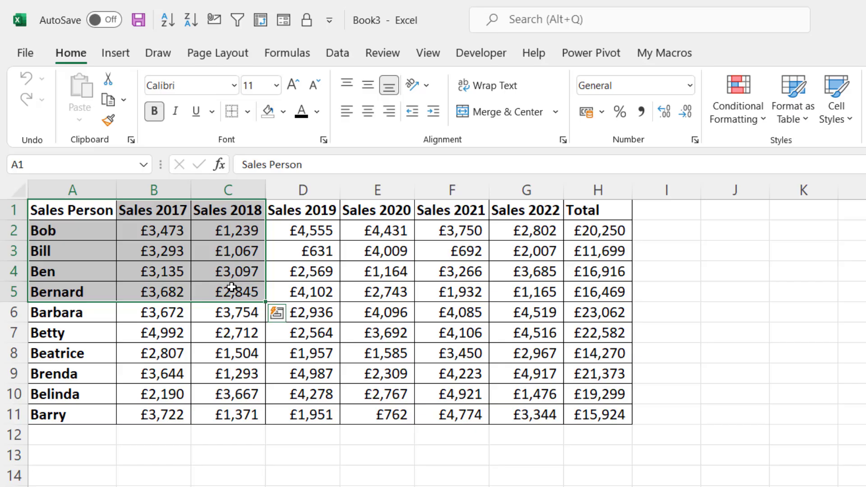
ctrl+drag(318, 332, 390, 405)
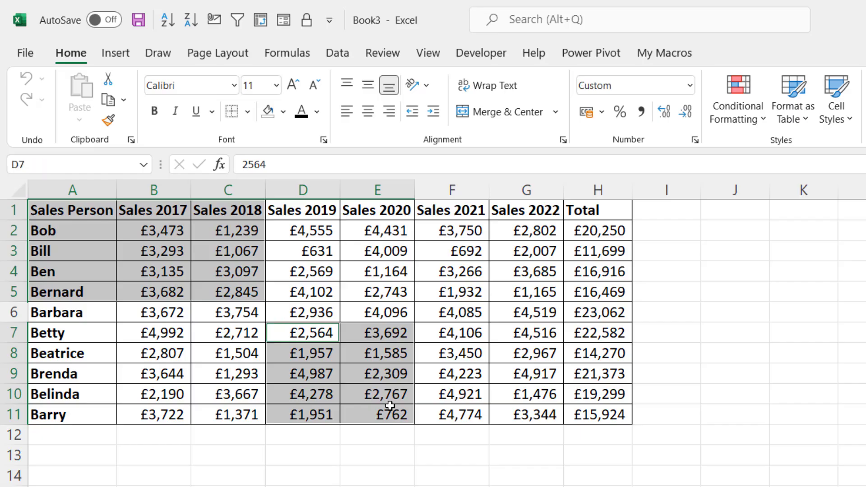
click(108, 100)
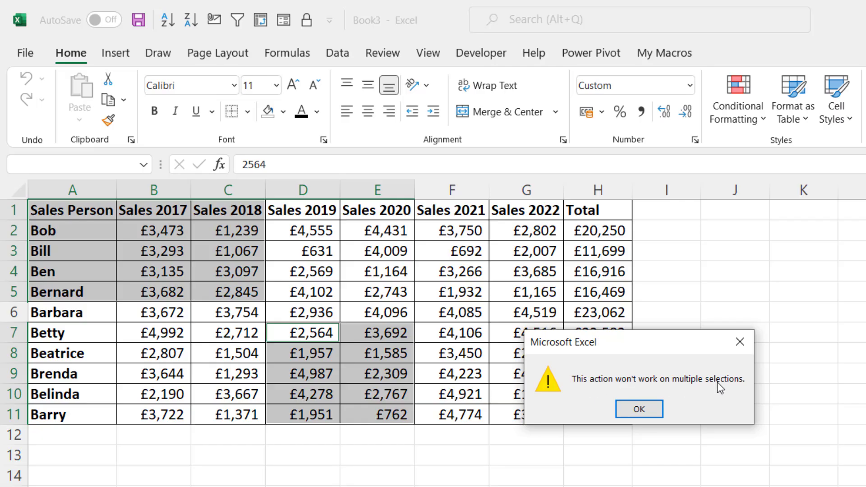
click(650, 409)
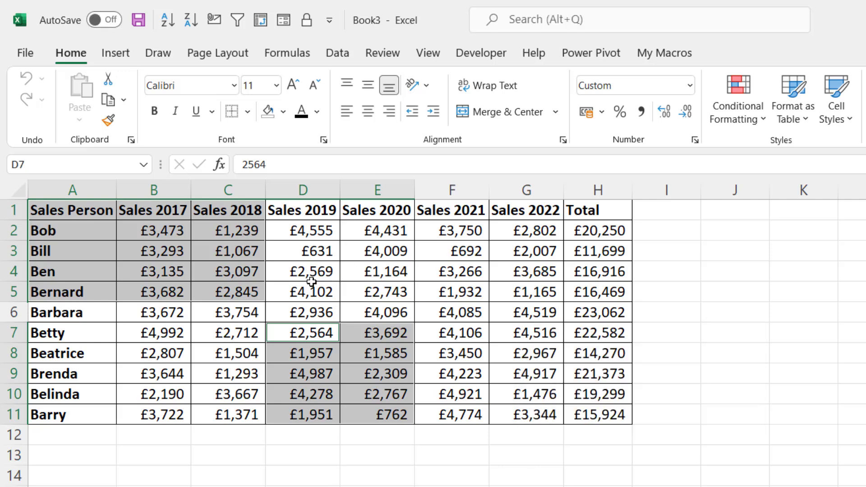
Step: Copy A1:C5 with E1:H5, which share rows 1–5, then cancel the copy and clear the selection
drag(70, 209, 199, 287)
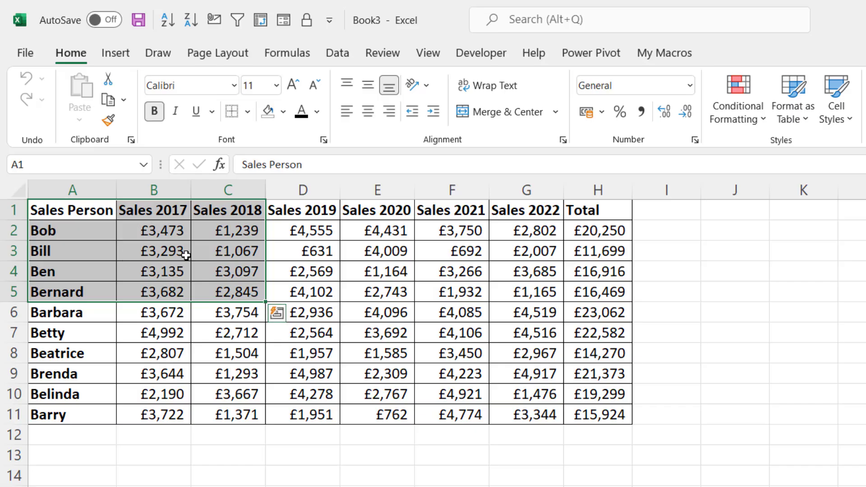
drag(371, 212, 609, 298)
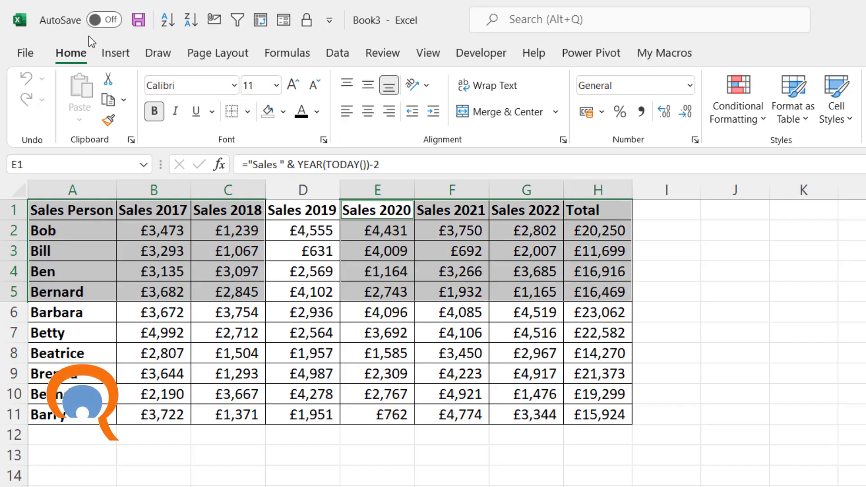
click(107, 105)
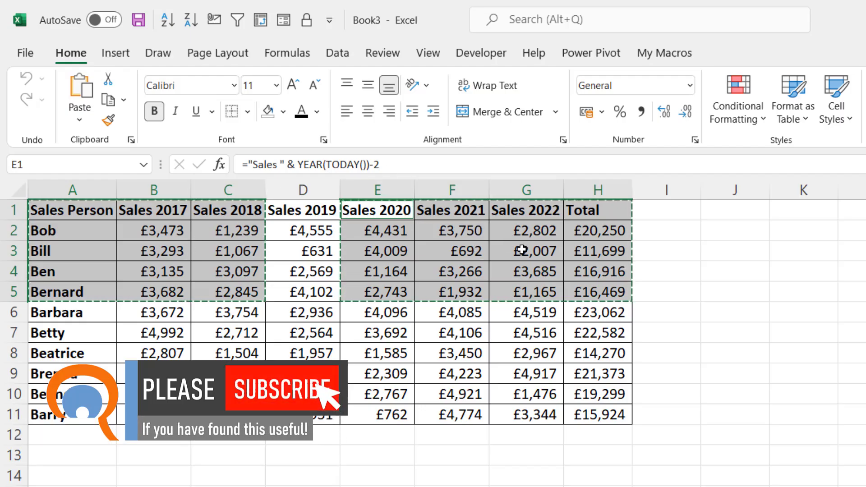
key(Escape)
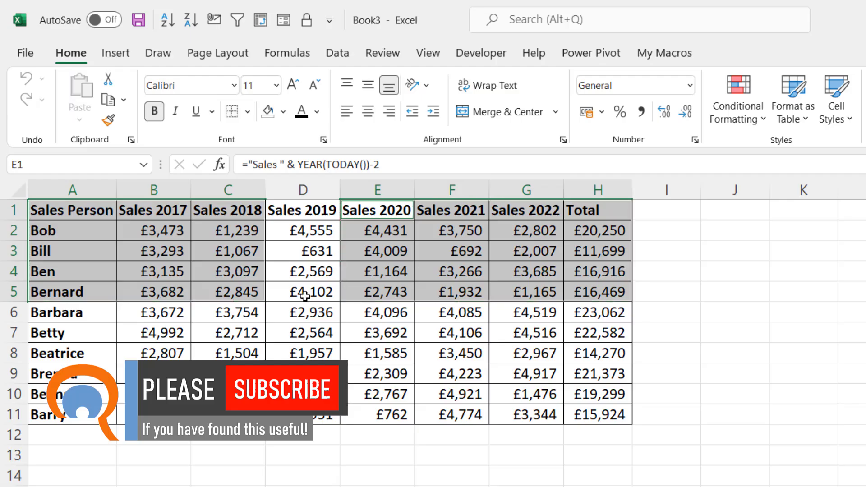
click(291, 293)
Step: Copy A1:C5 with rows Brenda to Barry in columns A–C, then cancel and clear the selection
drag(79, 213, 217, 291)
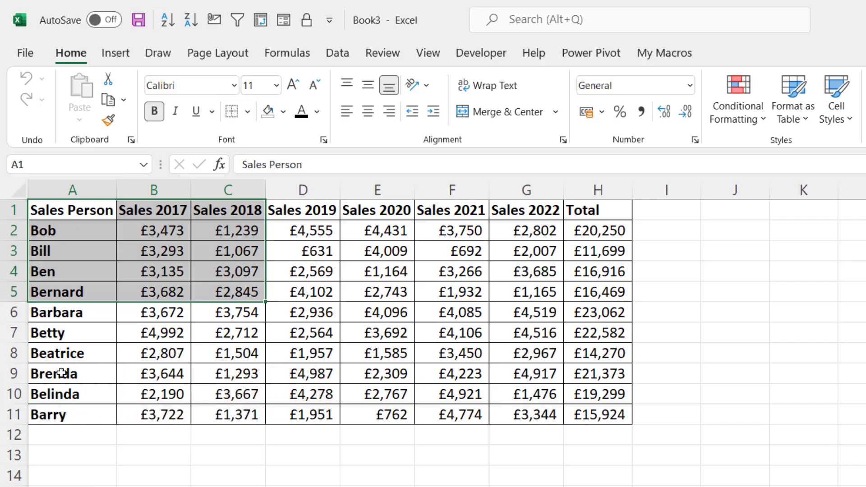
drag(62, 372, 197, 414)
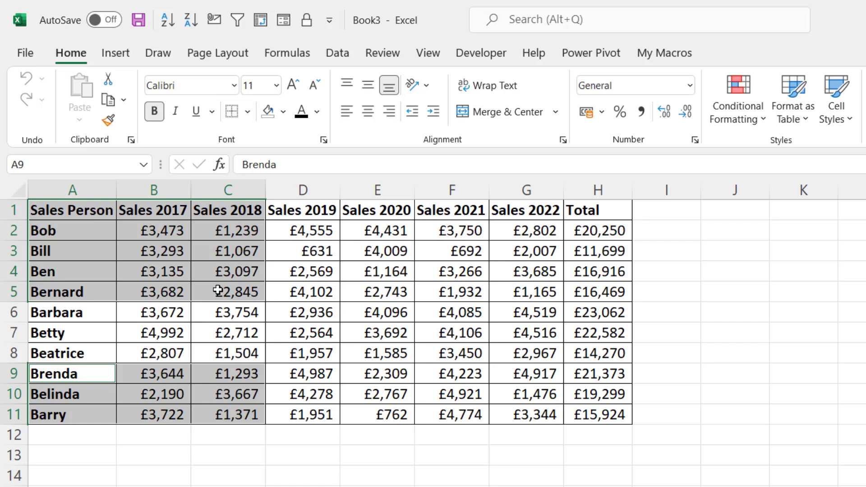
click(109, 101)
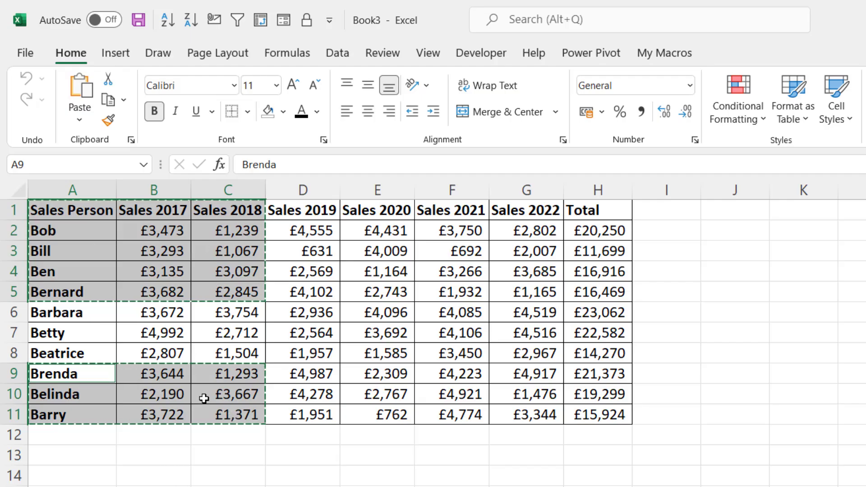
key(Escape)
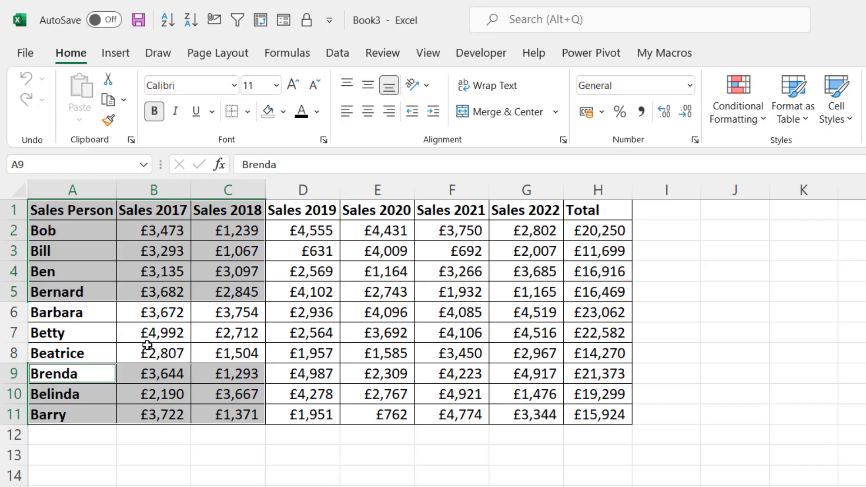
click(170, 319)
Step: Try copying A1:C5 with the mismatched D7:E9, dismiss the warning and clear the selection
click(69, 209)
drag(92, 208, 212, 293)
drag(320, 333, 356, 361)
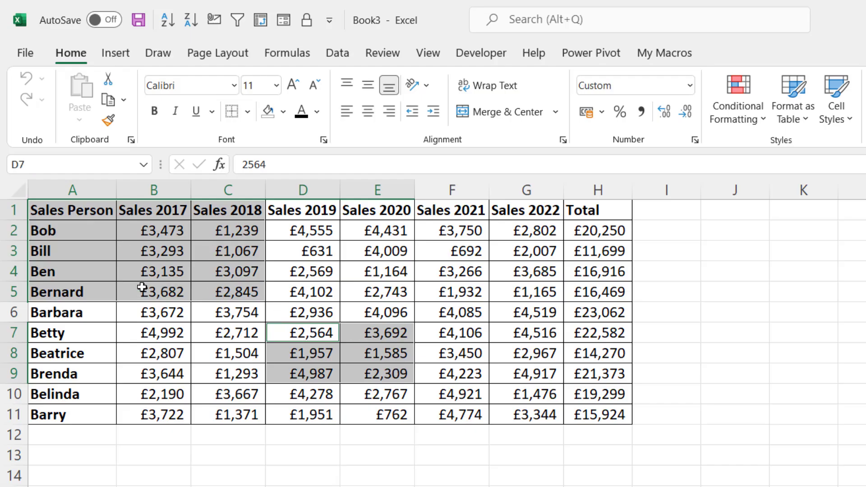
click(108, 99)
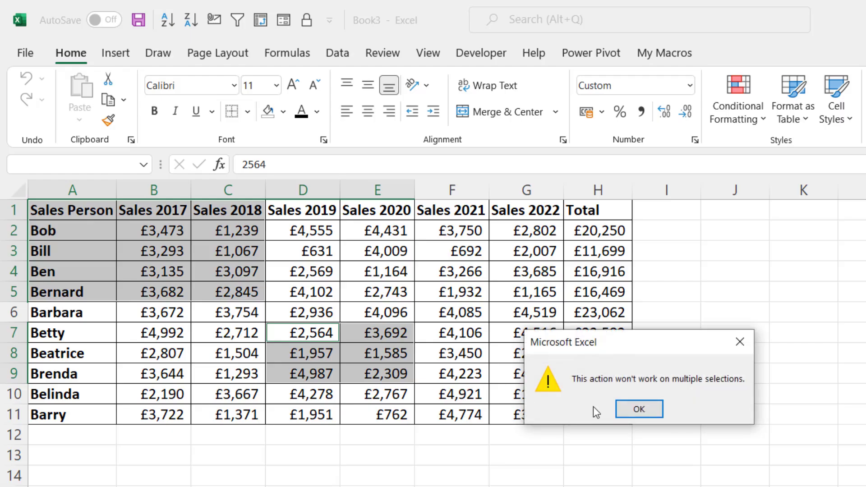
click(646, 410)
click(378, 291)
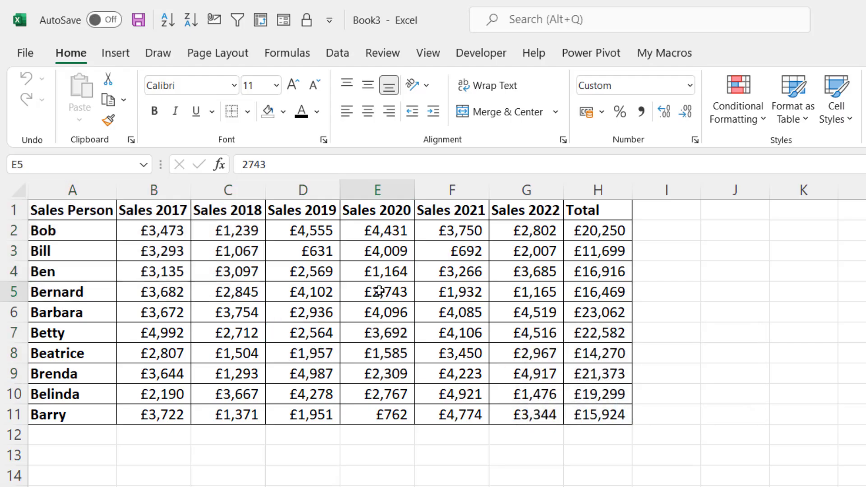
Step: Try copying A1:C5 with the top of the Sales 2020 column, and dismiss the warning
click(88, 210)
drag(88, 211, 203, 289)
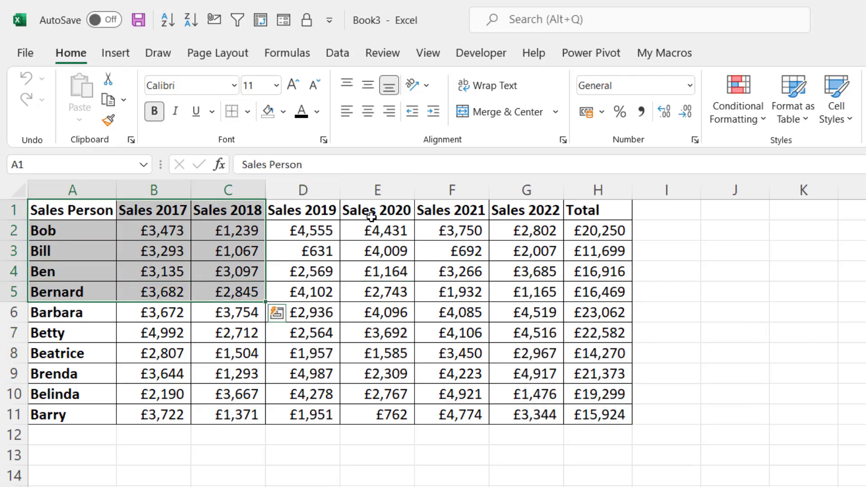
drag(368, 210, 367, 259)
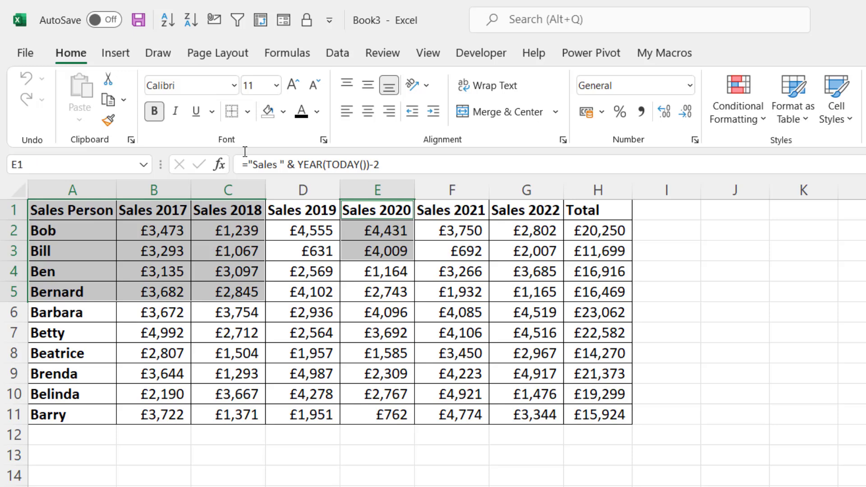
click(108, 99)
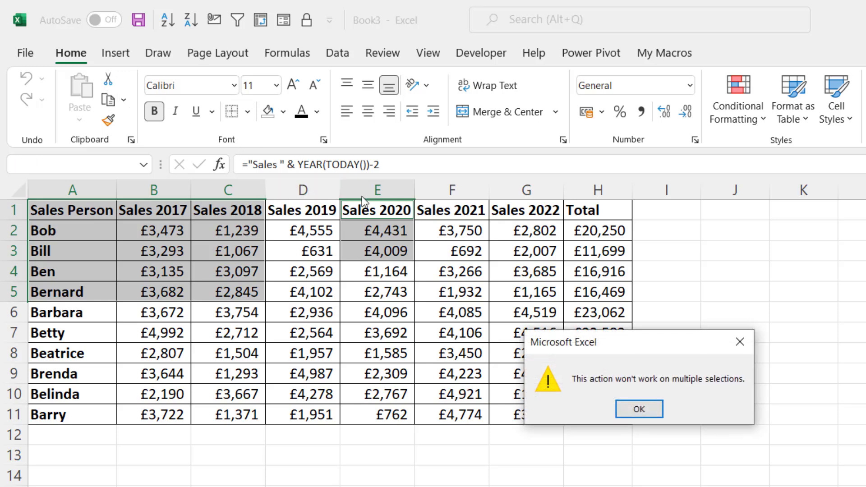
click(639, 410)
Step: Try copying A1:C5 with A8:B9, dismiss the warning and clear the selection
drag(68, 210, 221, 293)
ctrl+drag(86, 352, 171, 375)
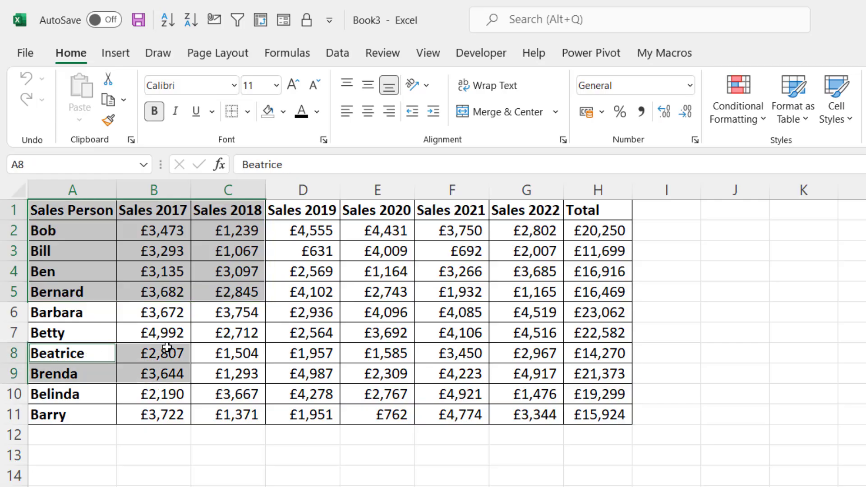
click(109, 98)
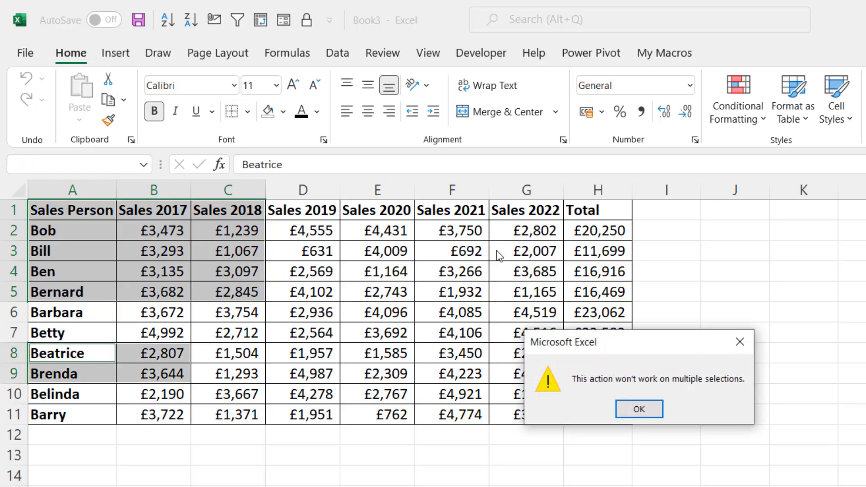
click(633, 415)
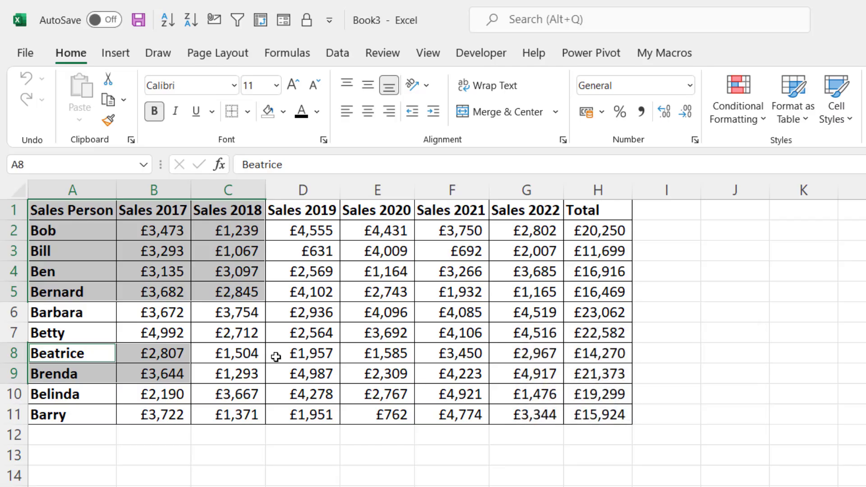
click(277, 356)
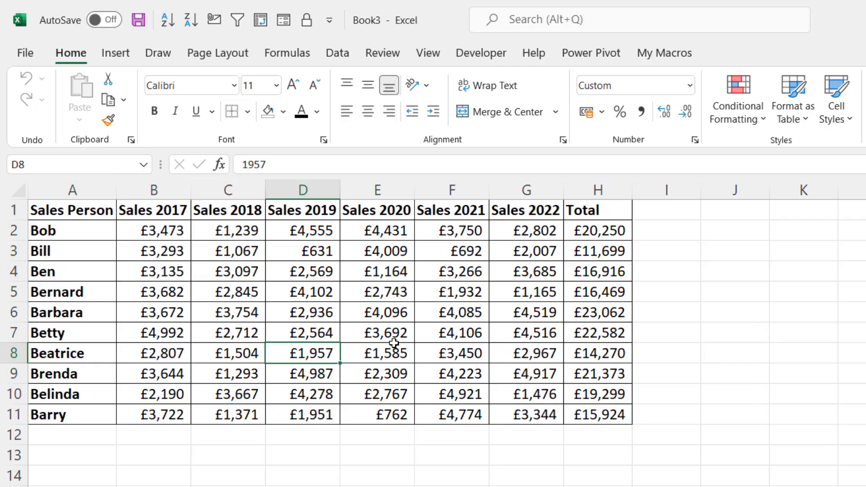
Step: Open the Office Clipboard pane, copy A1:C5 into it, and select E7:F10
key(ctrl+Home)
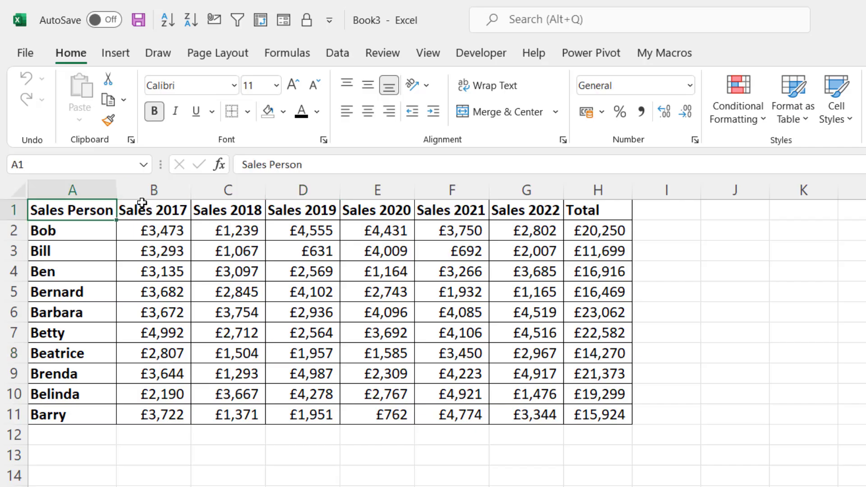
click(131, 140)
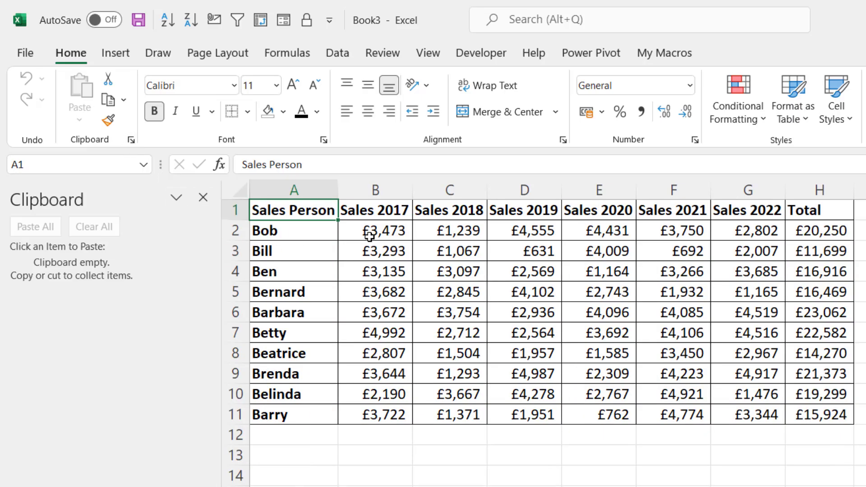
drag(351, 230, 441, 298)
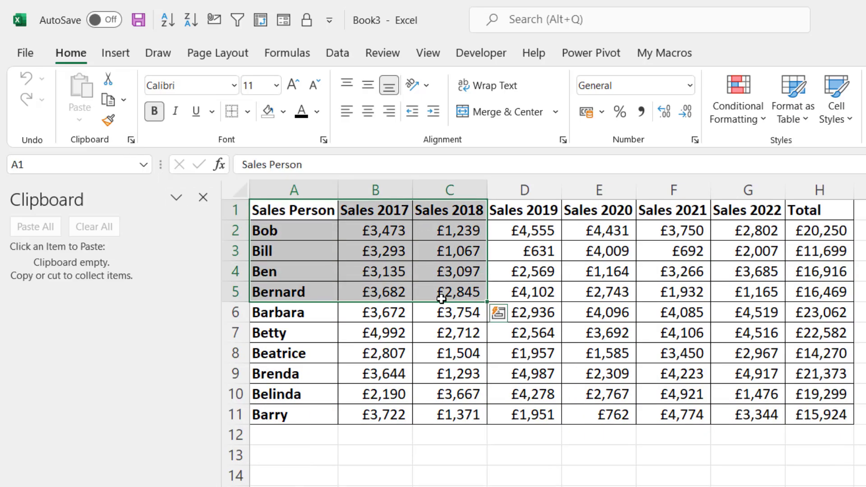
key(ctrl+c)
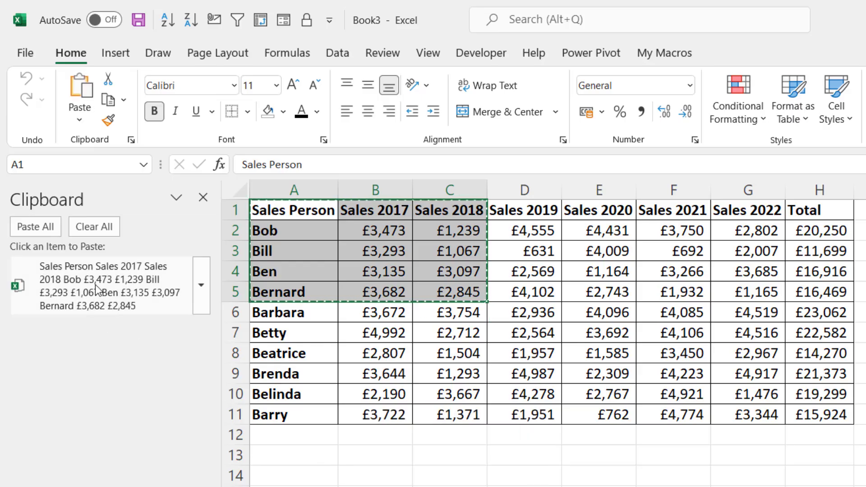
drag(595, 331, 695, 386)
Step: Copy E7:F10 into the Office Clipboard as a second item and switch to the blank sheet
key(ctrl+c)
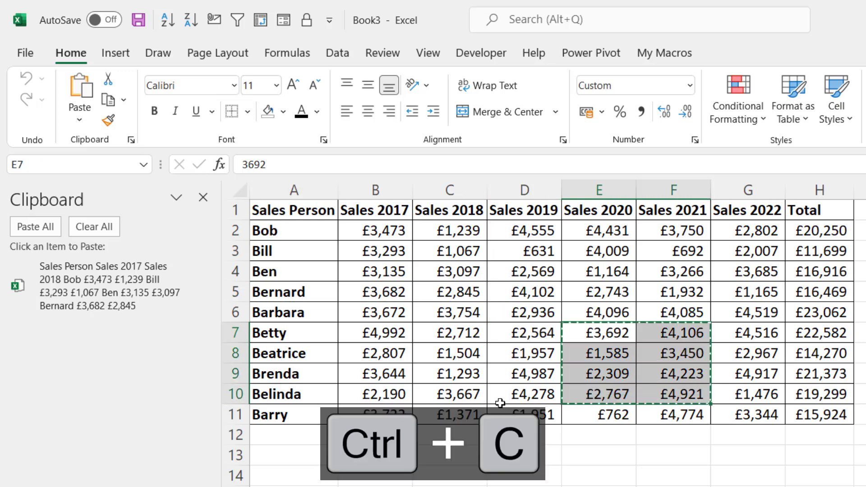
mouse_move(99, 347)
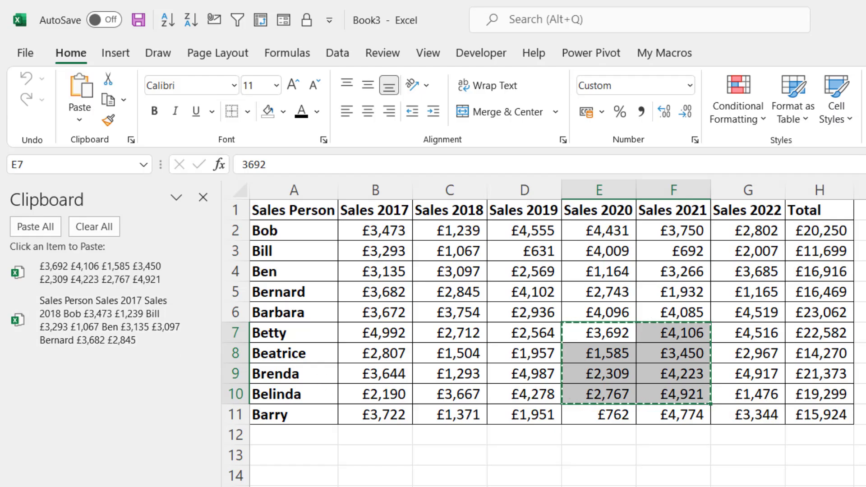
key(ctrl+Page_Down)
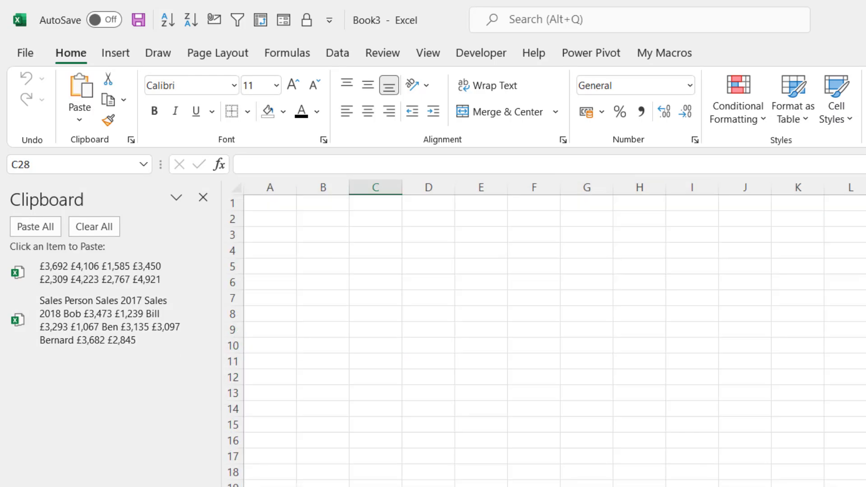
click(268, 203)
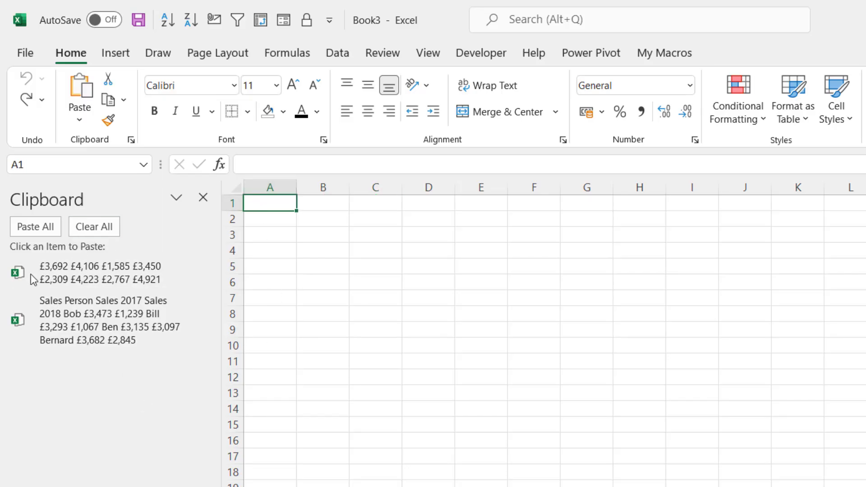
click(26, 227)
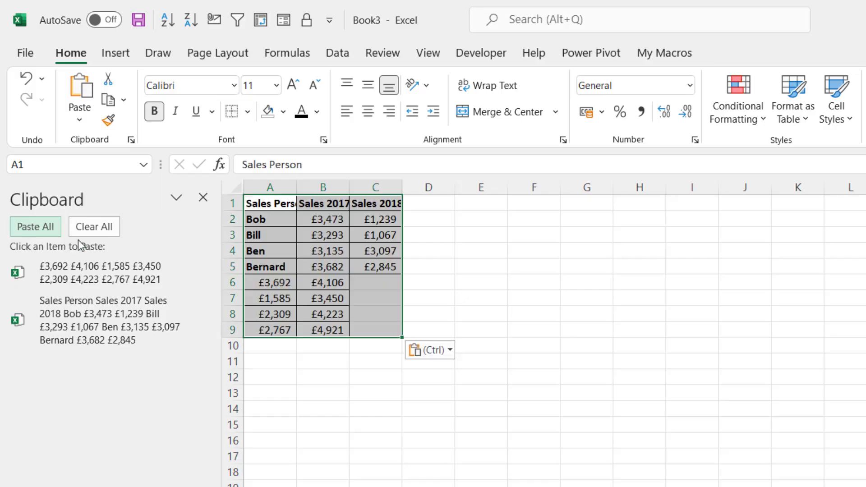
click(555, 204)
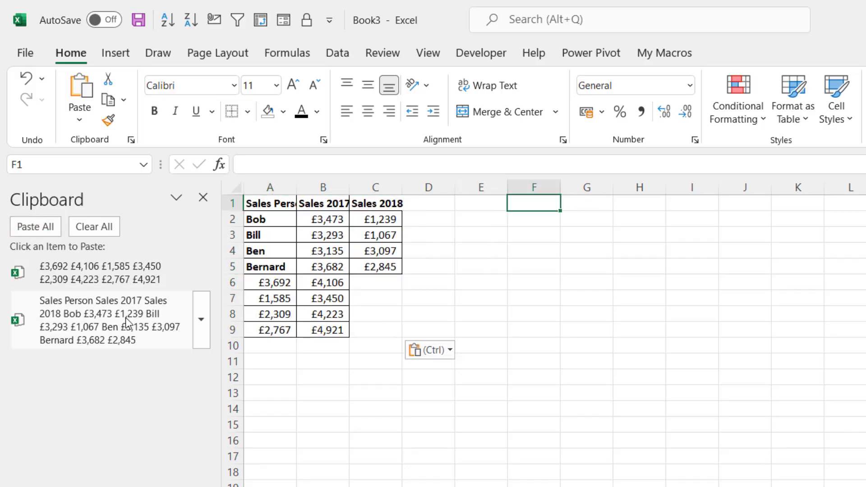
click(176, 334)
click(752, 206)
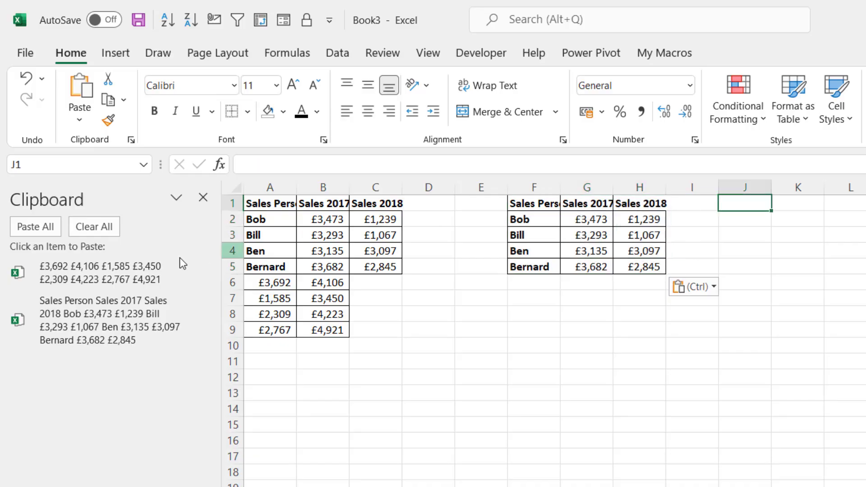
click(183, 267)
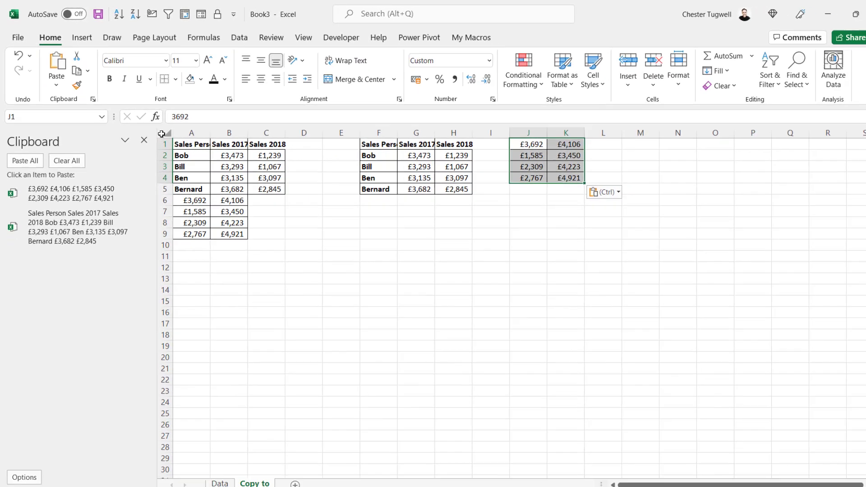
click(235, 189)
click(695, 83)
click(706, 96)
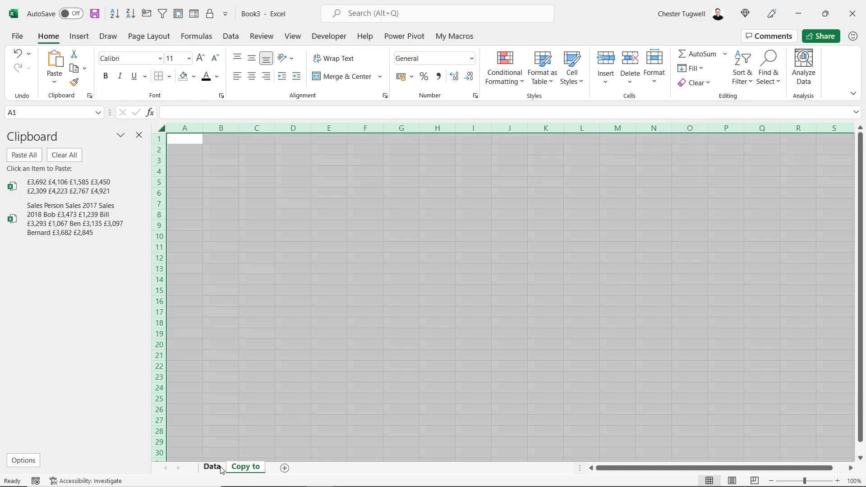
Step: Close the Clipboard pane and return to the Data sheet with no block selected
click(139, 135)
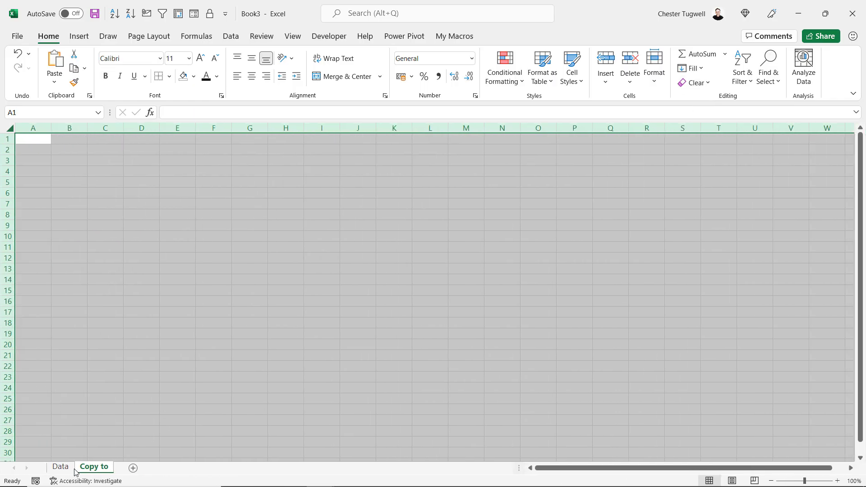
click(64, 467)
click(288, 212)
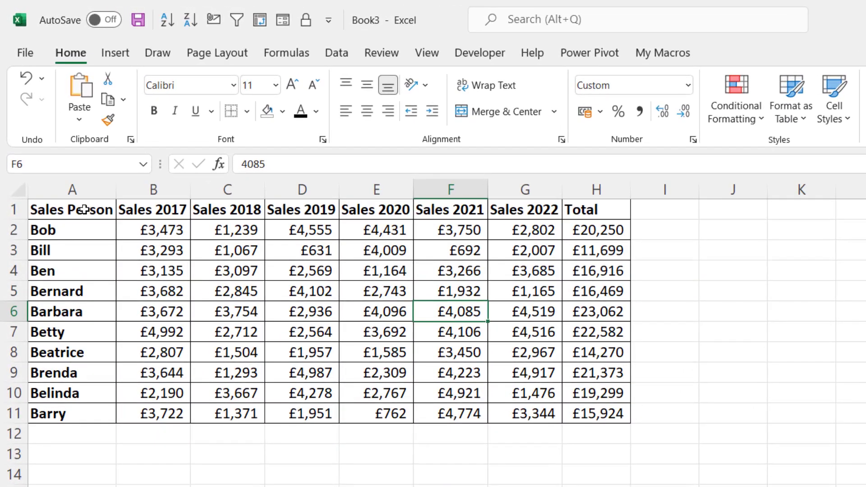
Step: Check H2's =SUM(B2:G2) formula without changing it, and select the header plus first five rows, A1:H6
click(392, 158)
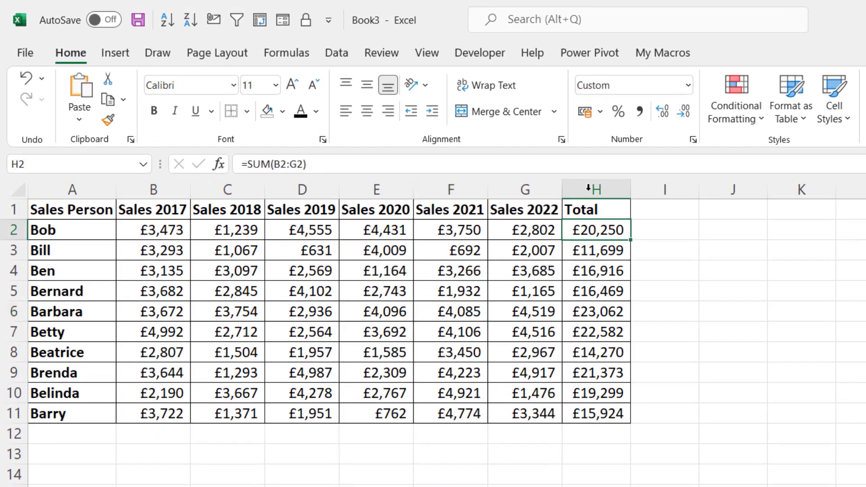
double_click(607, 230)
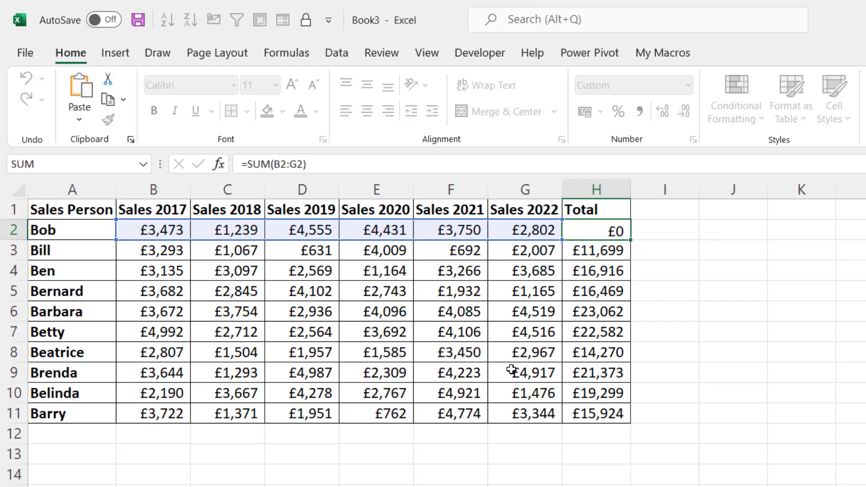
click(376, 250)
drag(49, 209, 582, 307)
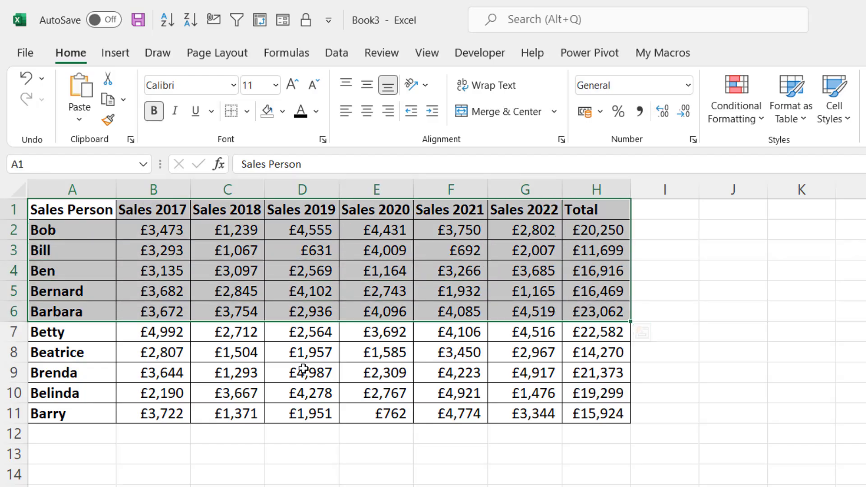
Step: Copy A1:H6 and A8:H11 together and paste them at A1 of the blank sheet
drag(53, 354, 587, 412)
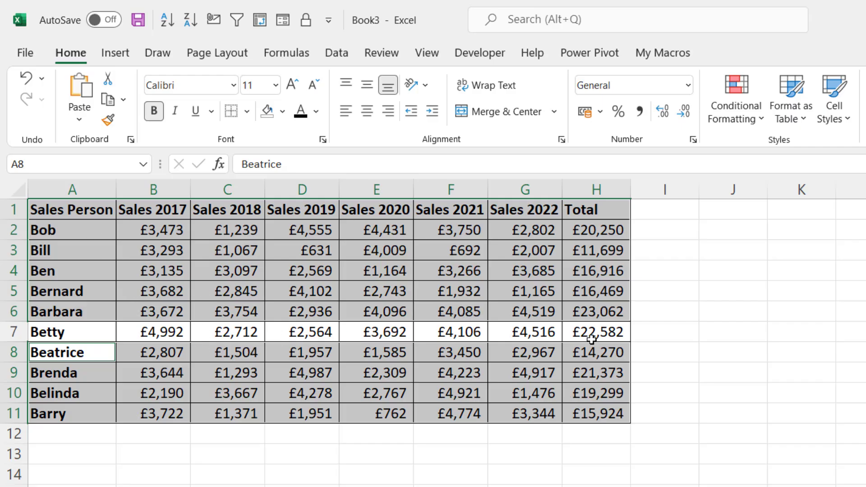
key(ctrl+c)
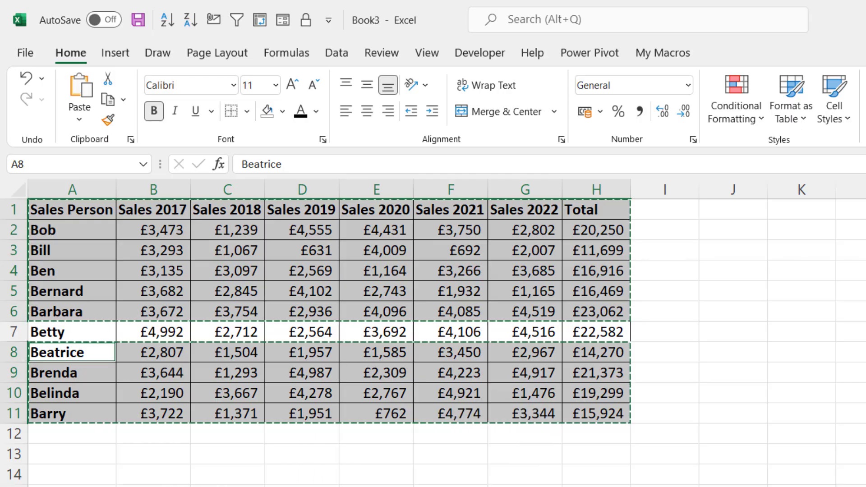
key(ctrl+Page_Down)
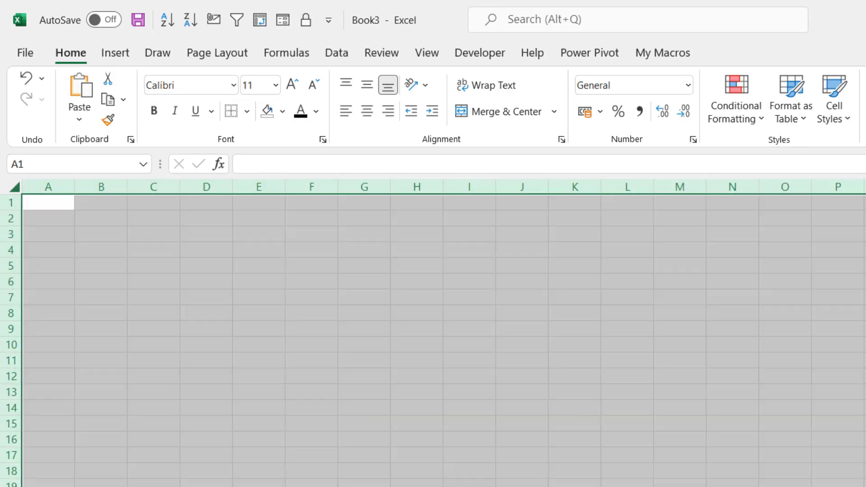
click(50, 206)
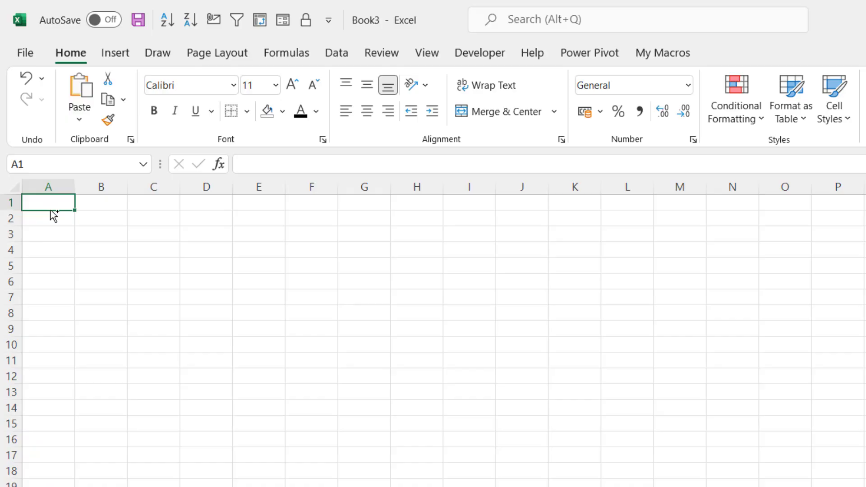
key(ctrl+v)
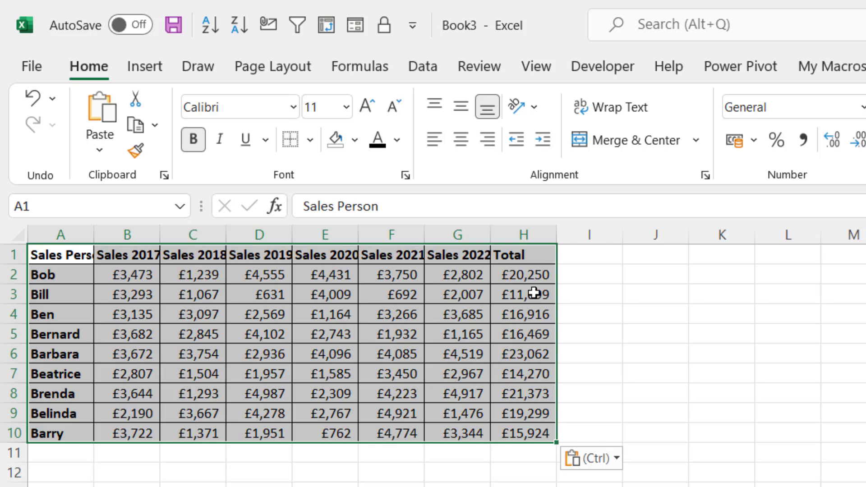
Step: Confirm H2 holds the value 20250 rather than a formula, and undo the paste
click(526, 281)
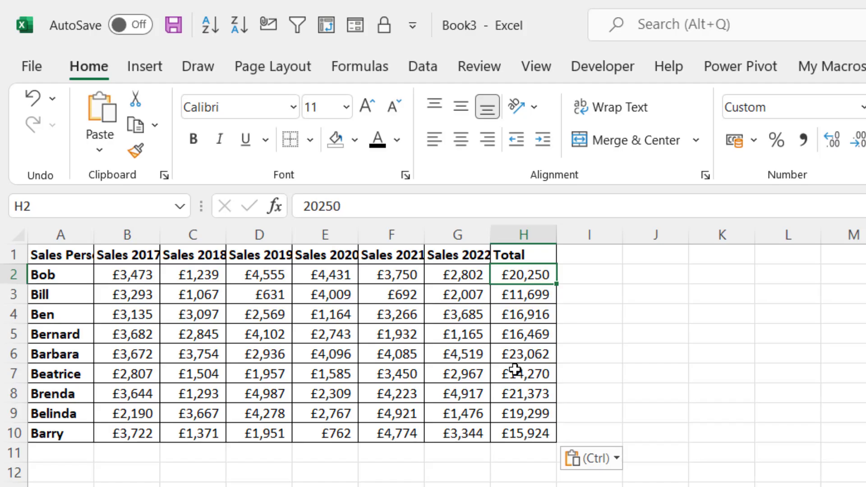
key(ctrl+z)
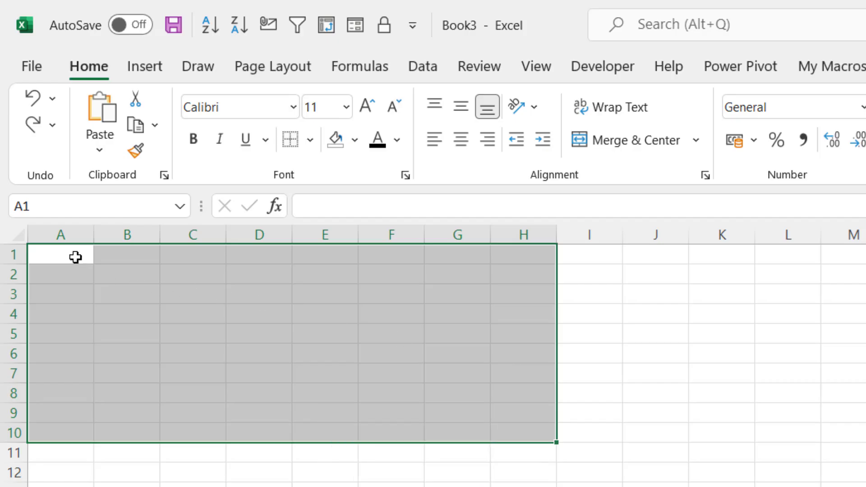
Step: Paste Special the copied rows at A1 with All, and confirm H2 contains =SUM(B2:G2)
click(33, 252)
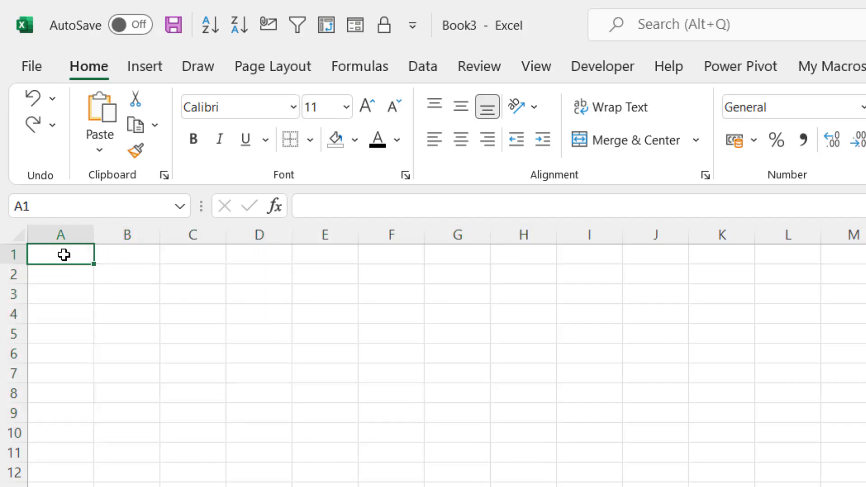
click(100, 150)
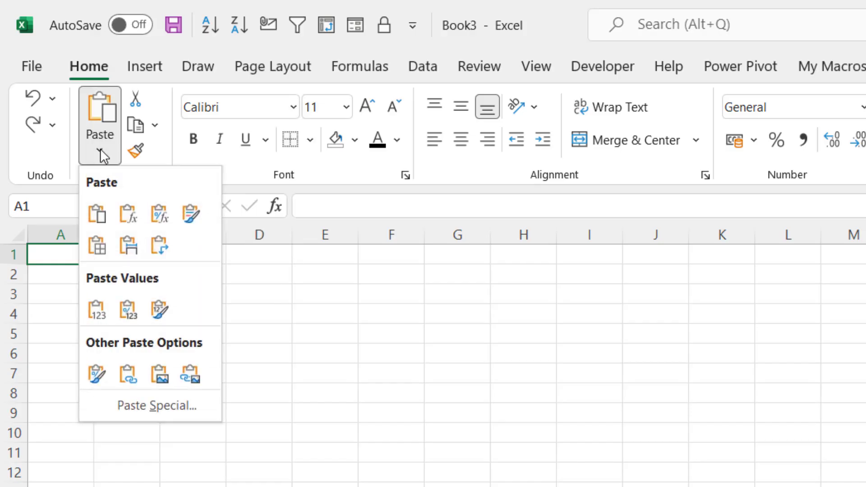
click(136, 409)
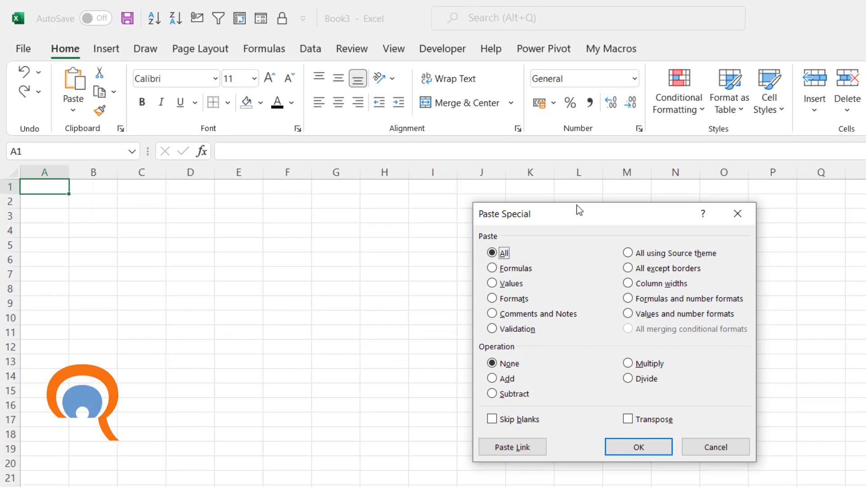
click(637, 447)
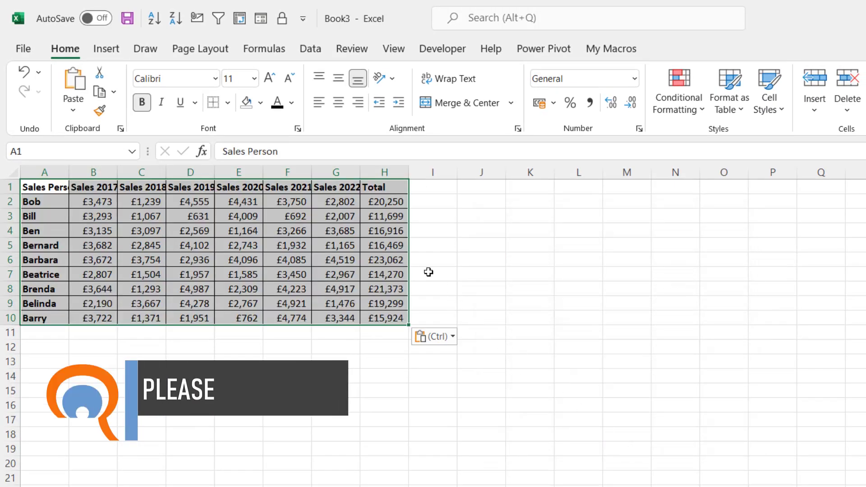
click(387, 202)
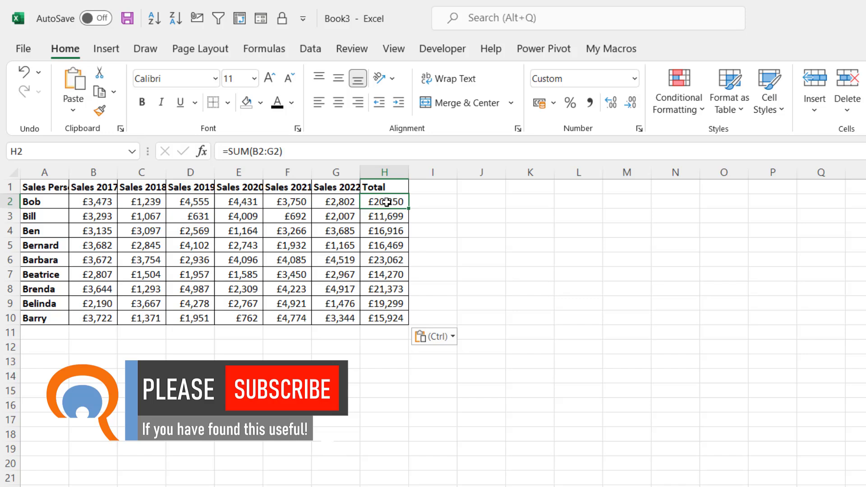